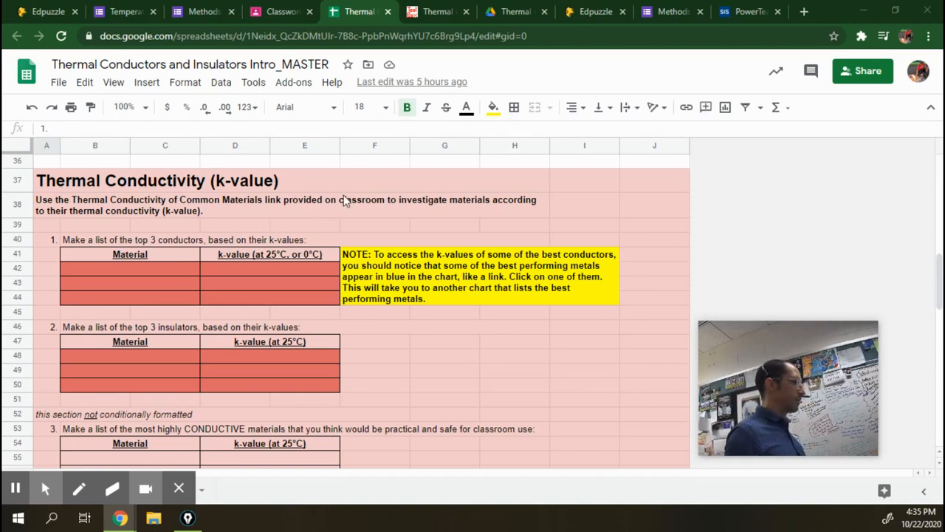
# Step: Examine the Engineering ToolBox thermal conductivity table for common materials, including the blue linked metals and their k-values
pyautogui.click(440, 10)
pyautogui.scroll(-10, 277, 274)
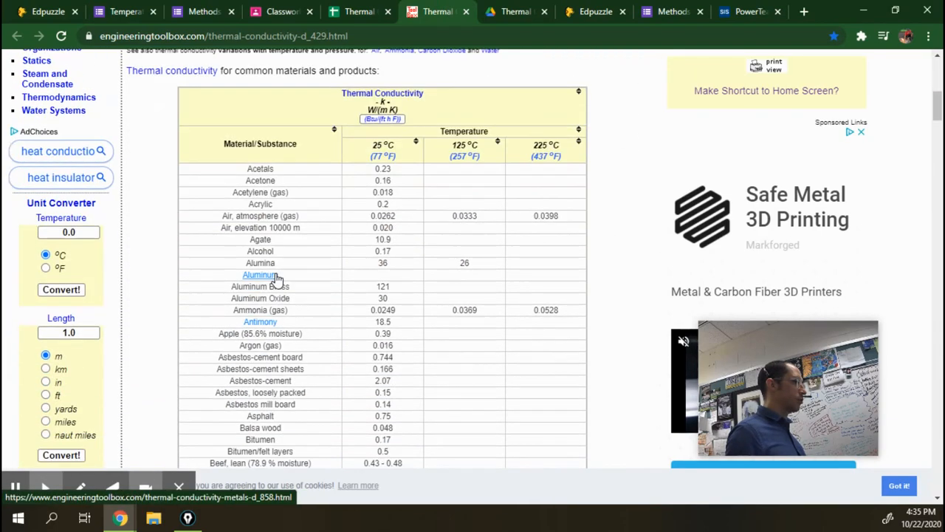
pyautogui.scroll(-8, 276, 275)
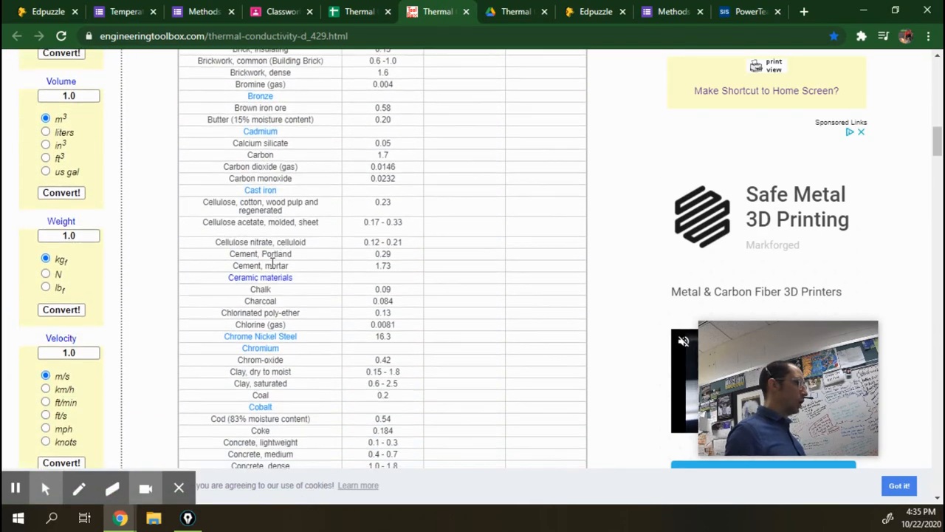
pyautogui.scroll(-10, 273, 264)
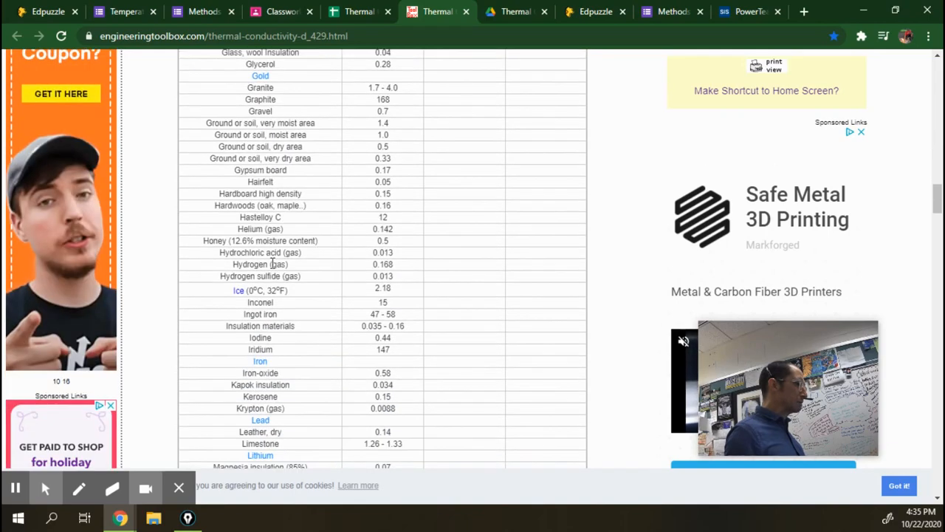
pyautogui.scroll(-10, 272, 264)
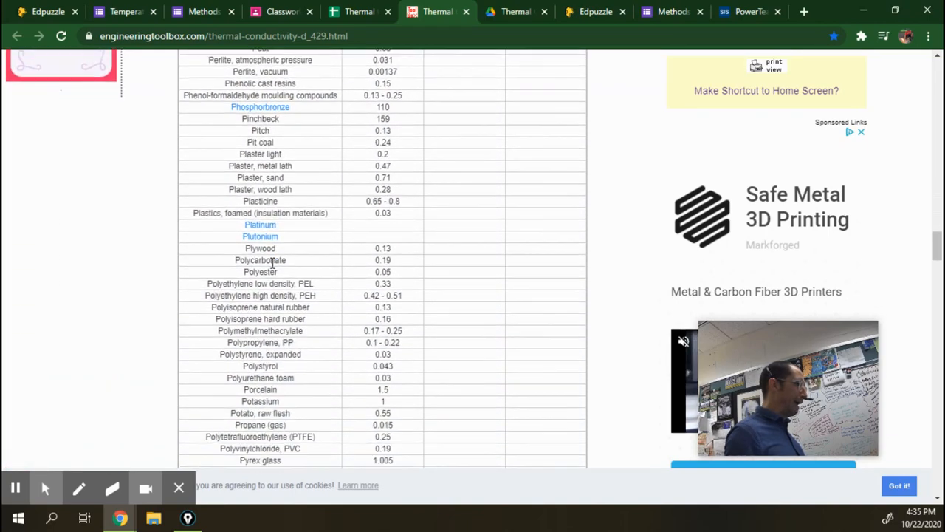
pyautogui.scroll(-10, 273, 263)
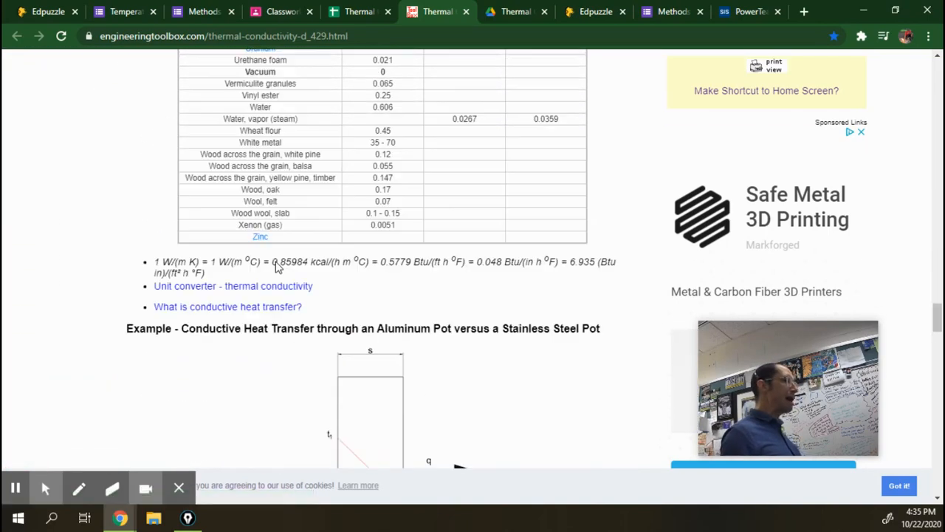
pyautogui.scroll(20, 277, 267)
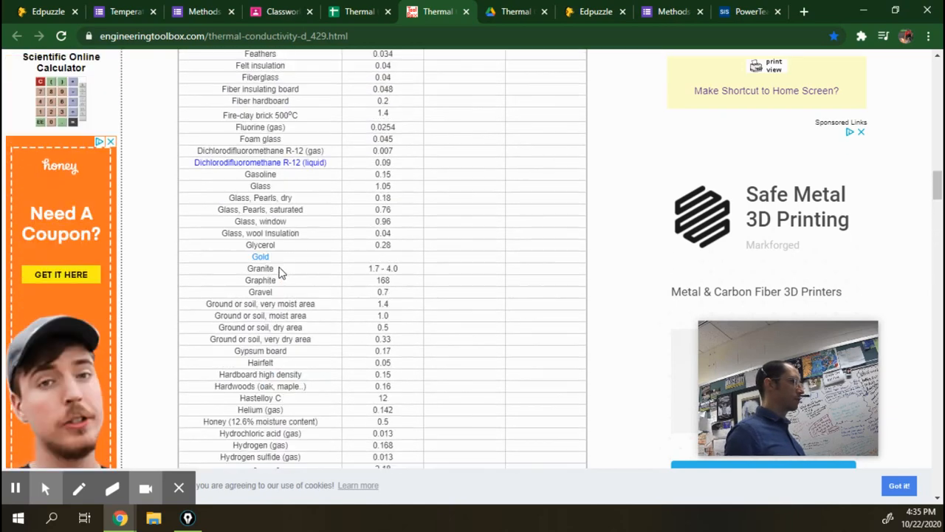
pyautogui.scroll(3, 280, 272)
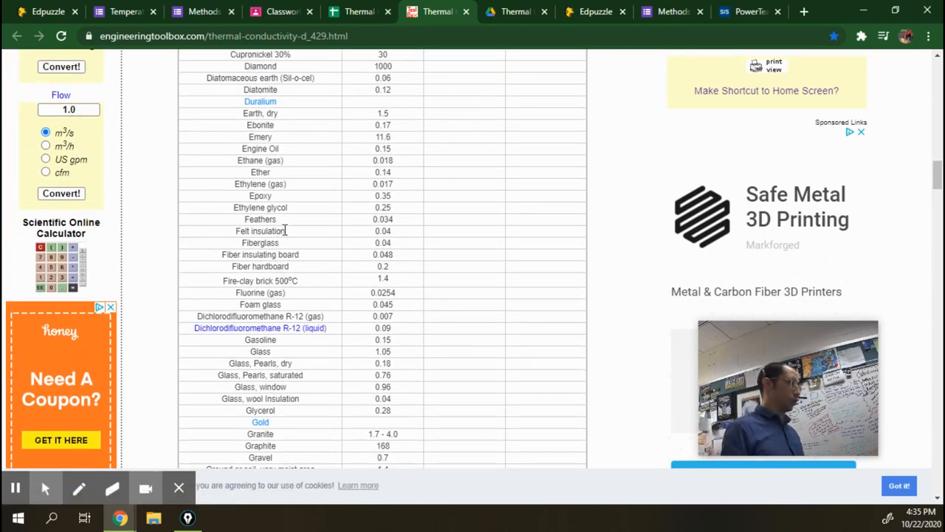
pyautogui.scroll(4, 286, 230)
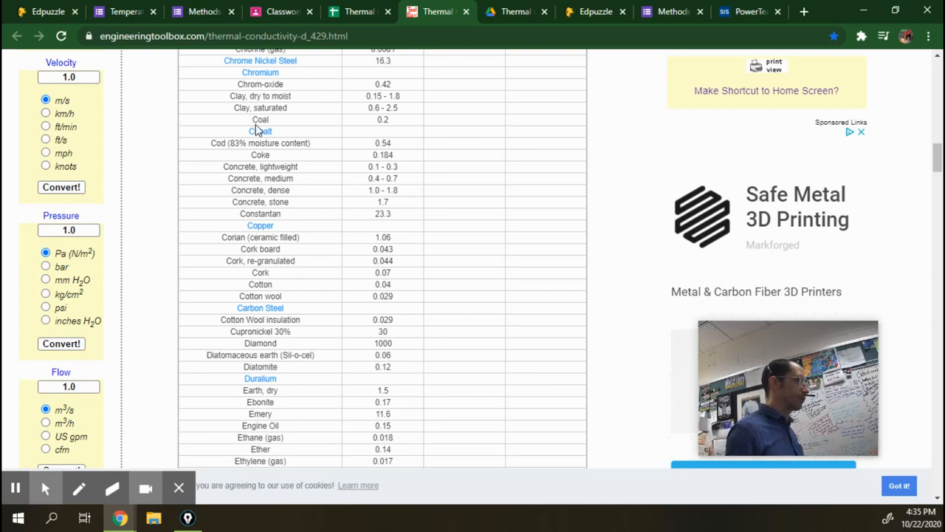
pyautogui.scroll(4, 377, 133)
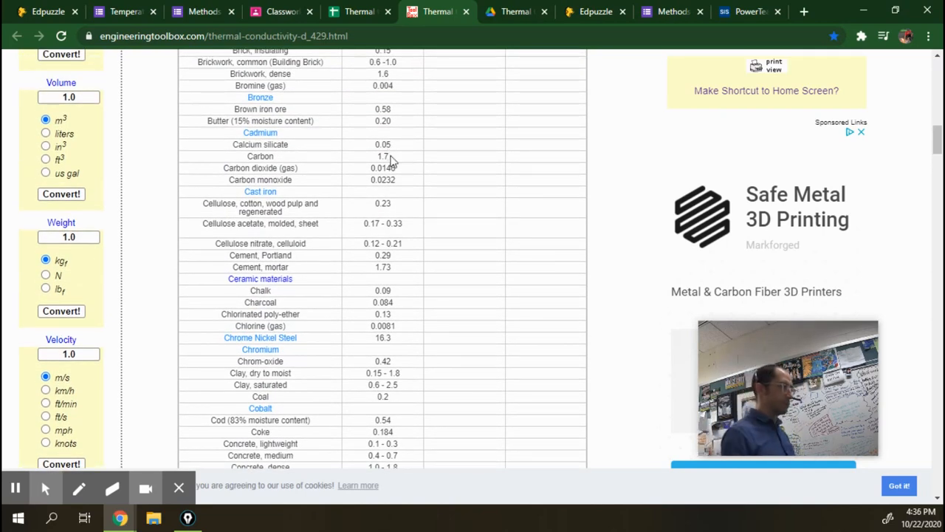
pyautogui.scroll(3, 362, 209)
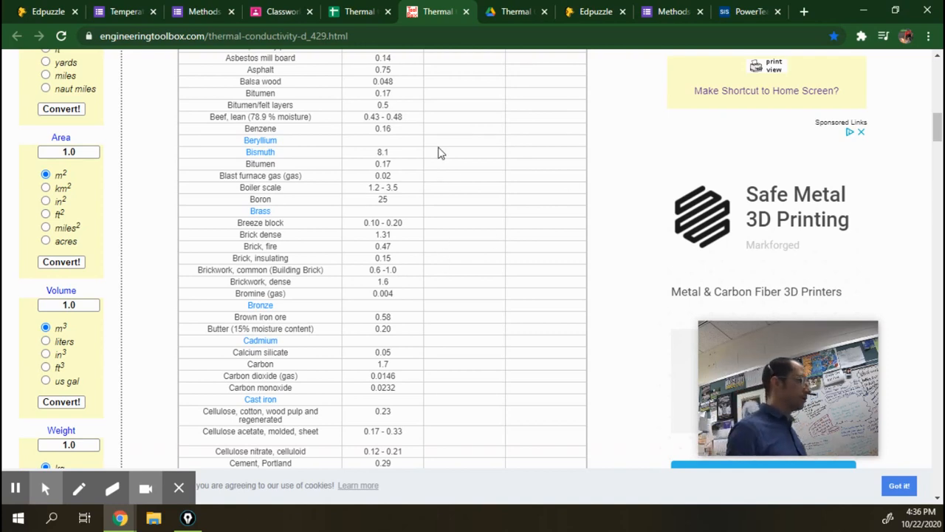
pyautogui.scroll(5, 432, 161)
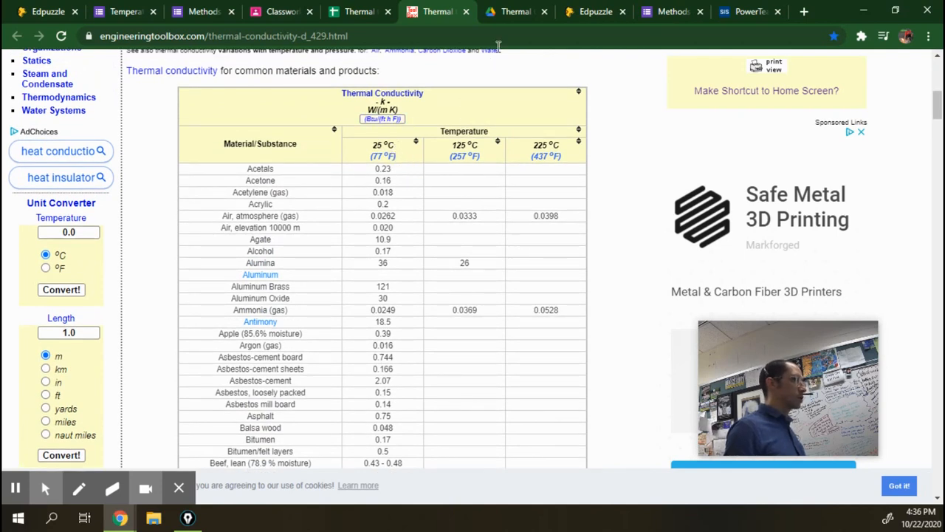
# Step: Create a new Google Sheets spreadsheet in the Drive folder Thermal Conductors and Insulators and name it "Sort Sheet"
pyautogui.click(512, 10)
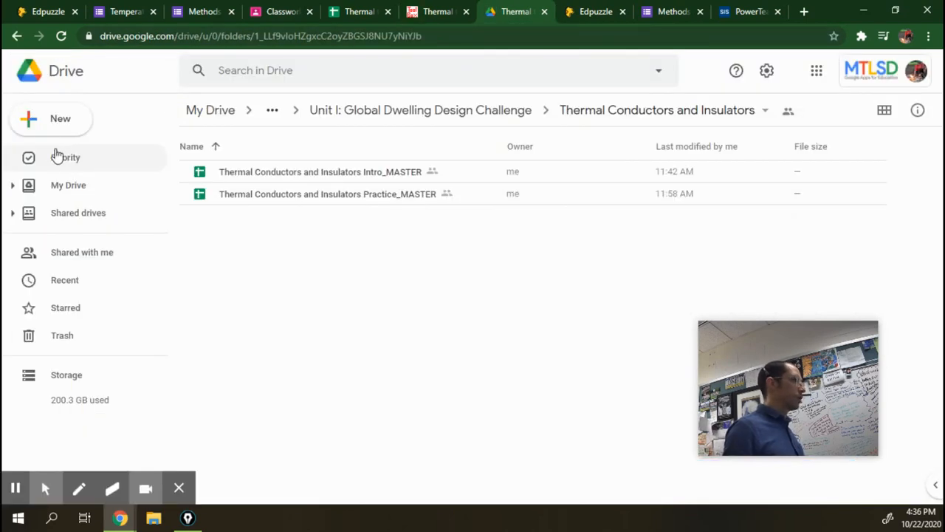
pyautogui.click(47, 119)
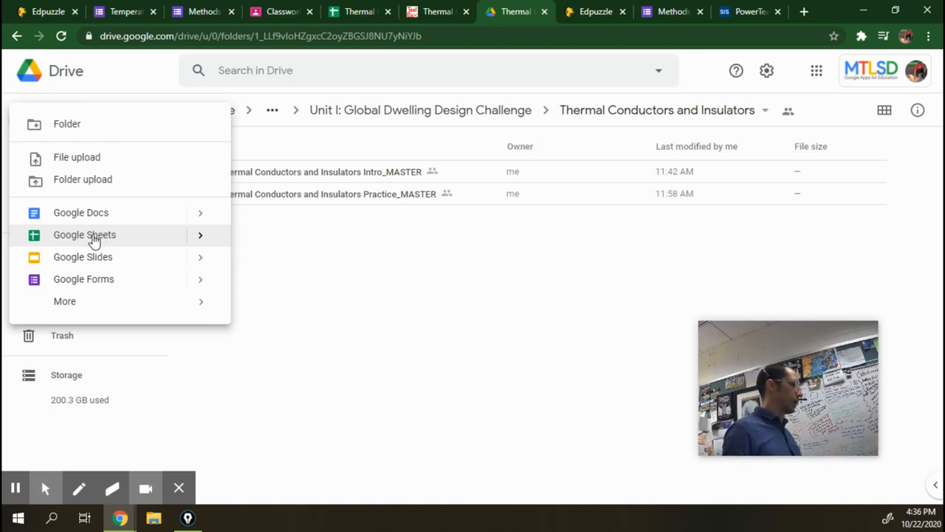
pyautogui.click(94, 237)
pyautogui.click(543, 309)
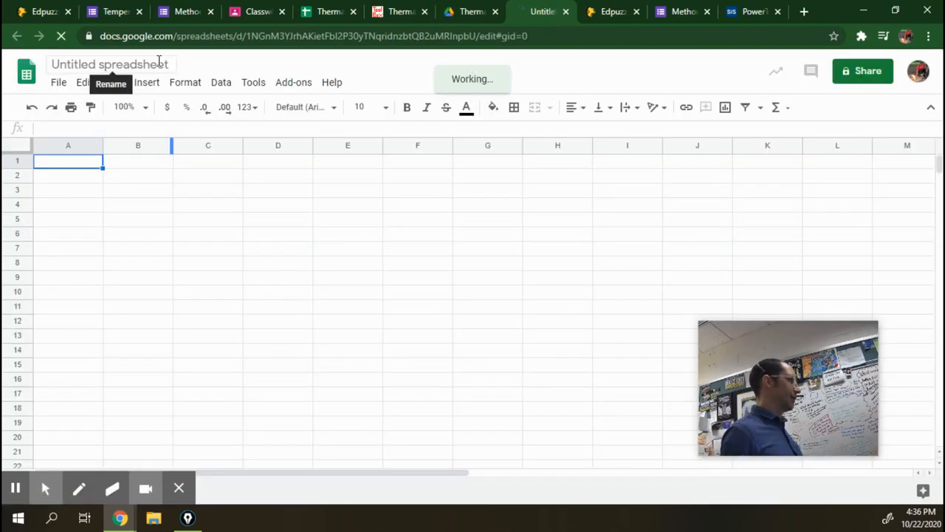
pyautogui.click(159, 64)
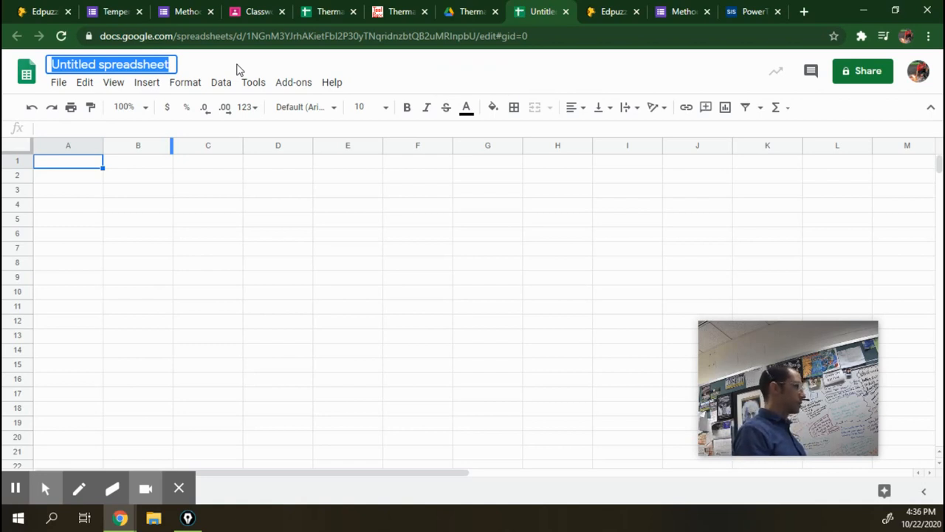
pyautogui.write('Sort Sheet')
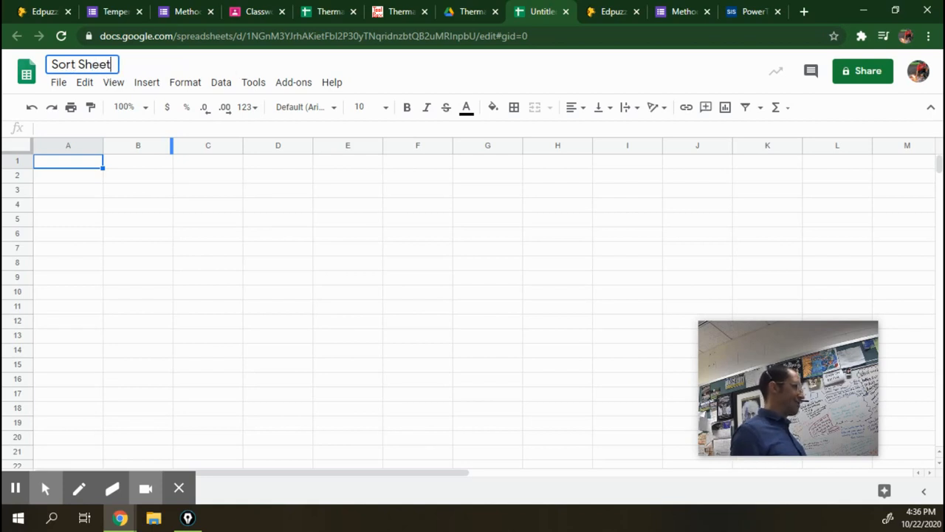
# Step: Return to the Engineering ToolBox materials table and open the metals conductivity page linked from Aluminum, down to its table
pyautogui.click(399, 11)
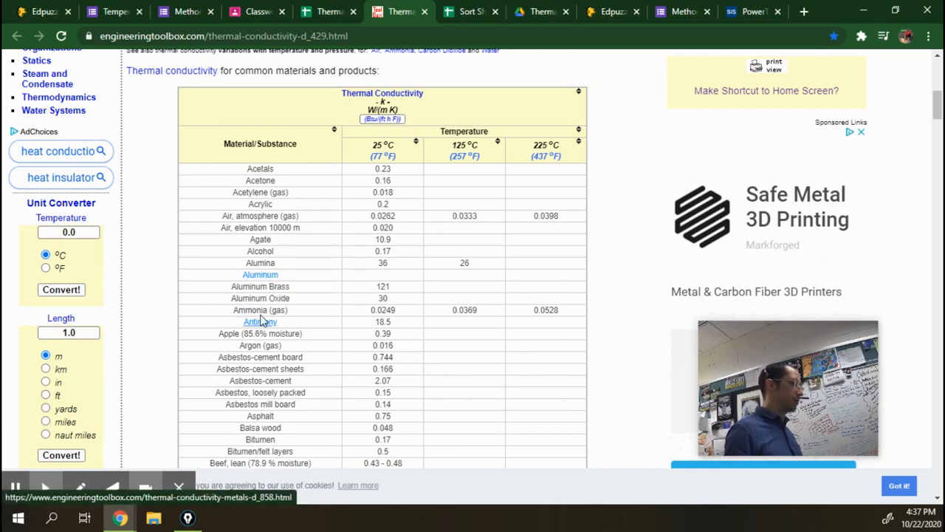
pyautogui.click(259, 276)
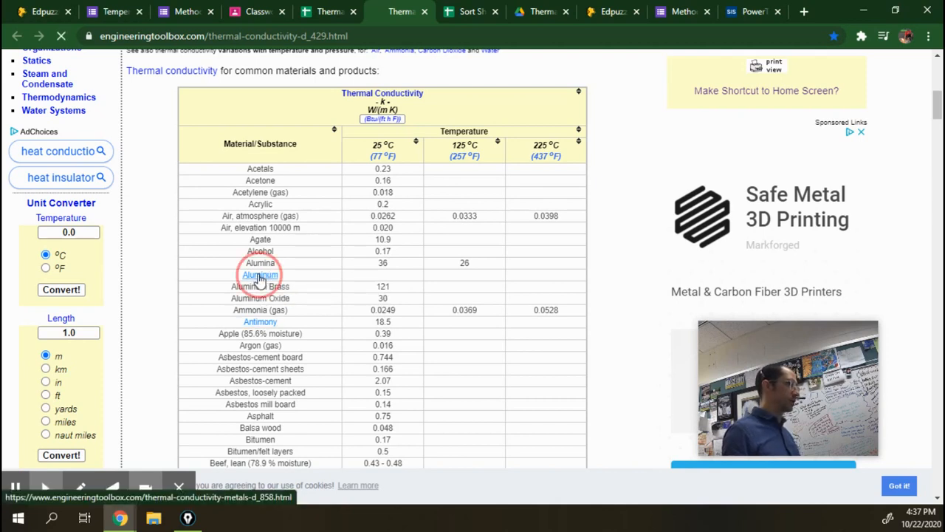
pyautogui.scroll(-4, 319, 279)
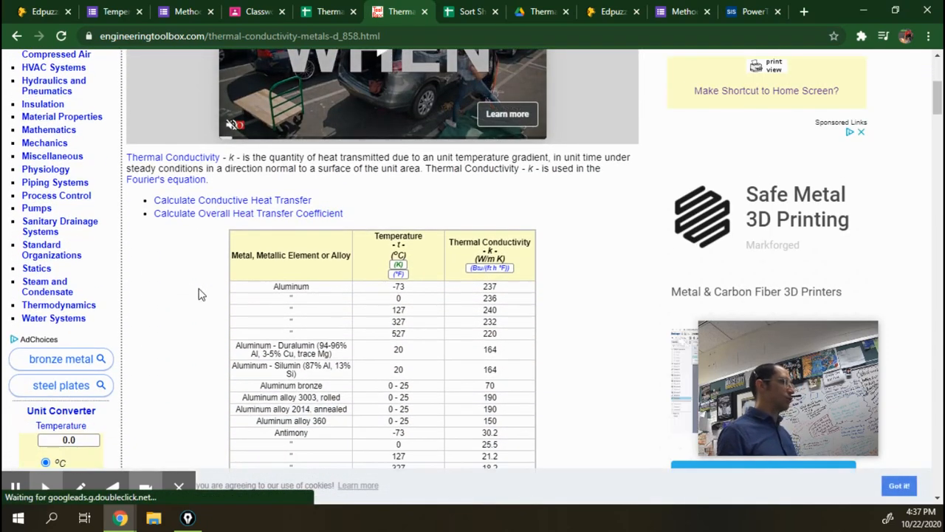
pyautogui.scroll(-3, 198, 294)
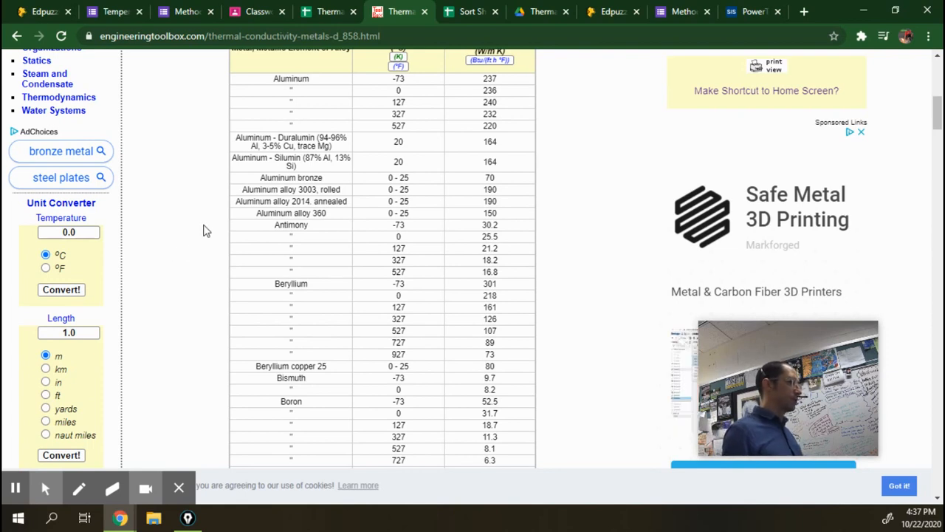
pyautogui.scroll(1, 204, 232)
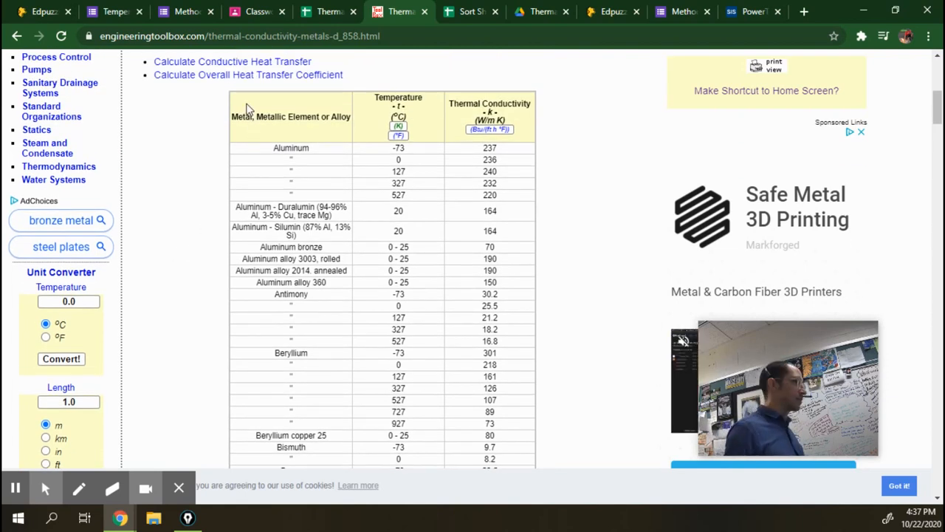
# Step: Copy the entire metals thermal conductivity table, headings included, and paste it into Sort Sheet starting at cell A1
pyautogui.moveTo(242, 107); pyautogui.dragTo(451, 389)
pyautogui.scroll(-5, 464, 433)
pyautogui.scroll(-12, 465, 411)
pyautogui.scroll(-8, 451, 386)
pyautogui.hotkey('ctrl', 'c')
pyautogui.click(467, 11)
pyautogui.hotkey('ctrl', 'v')
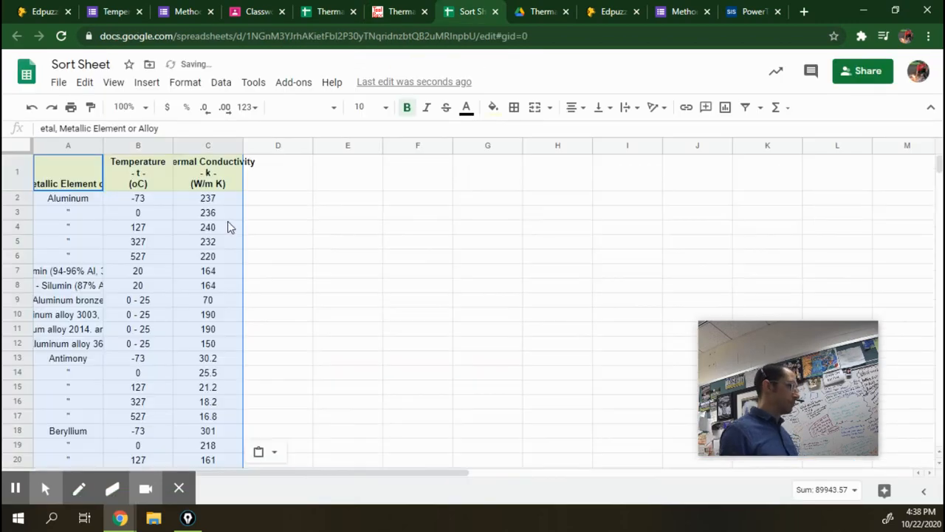
pyautogui.click(341, 218)
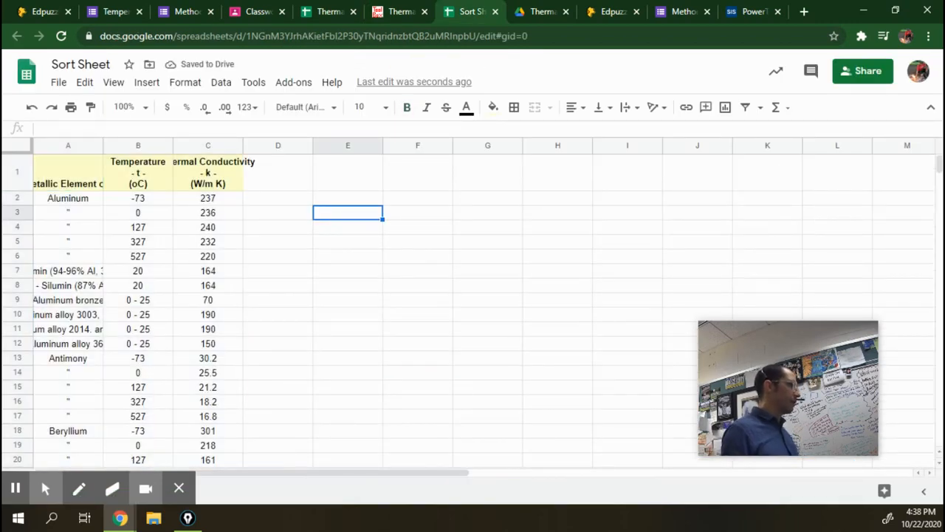
# Step: Delete the heading row above the first Aluminum entry in Sort Sheet
pyautogui.rightClick(20, 176)
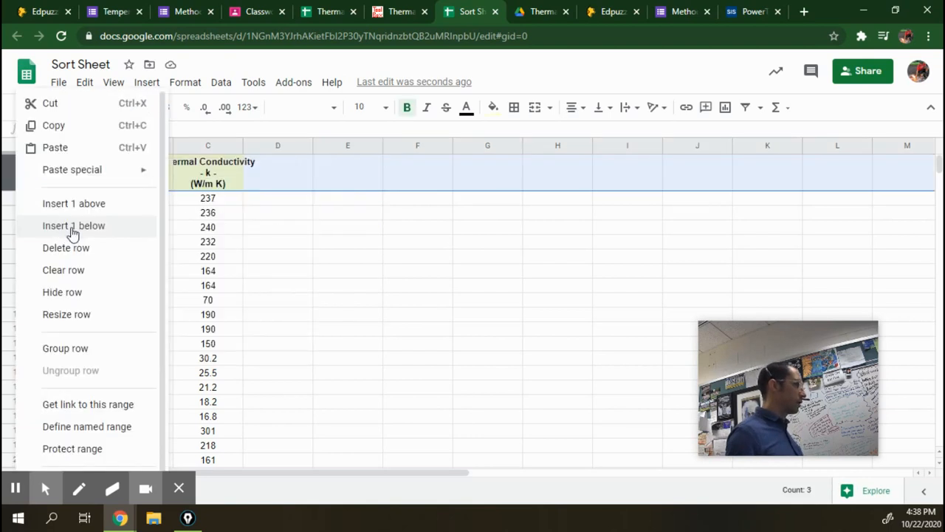
pyautogui.click(77, 256)
pyautogui.click(346, 262)
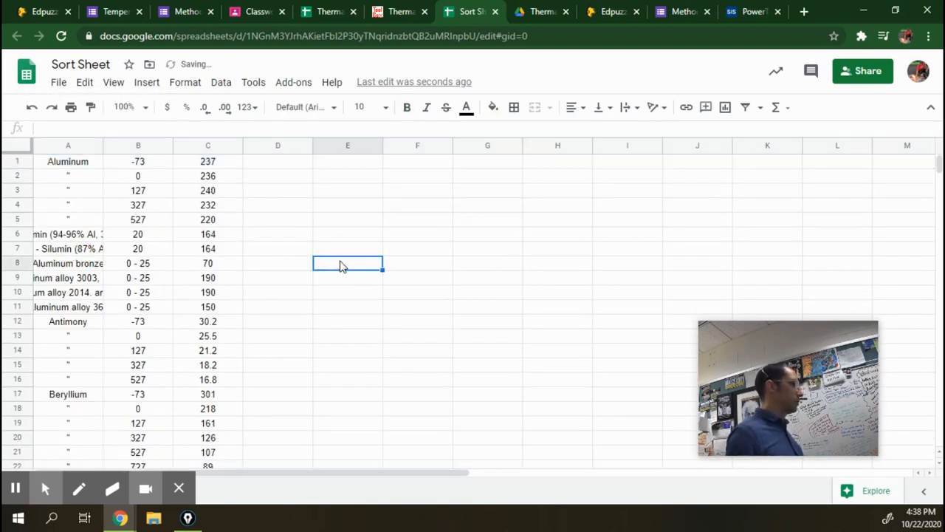
# Step: Examine the Aluminum entry in column A and the ditto-mark cells beneath it
pyautogui.click(78, 177)
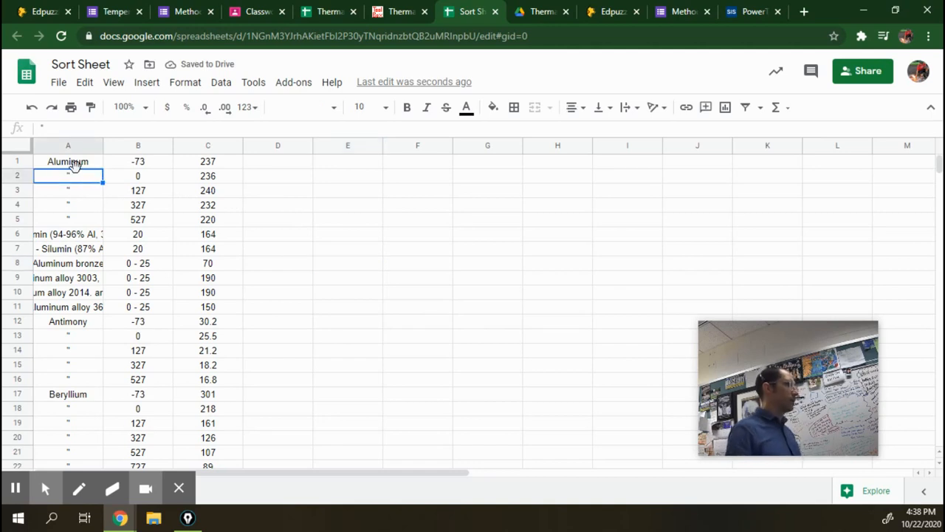
pyautogui.click(77, 164)
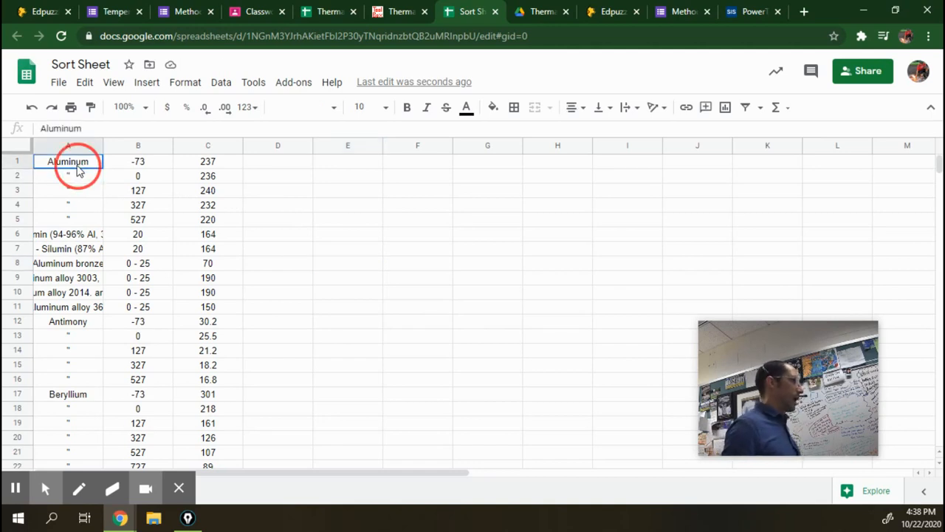
pyautogui.click(76, 178)
pyautogui.click(78, 194)
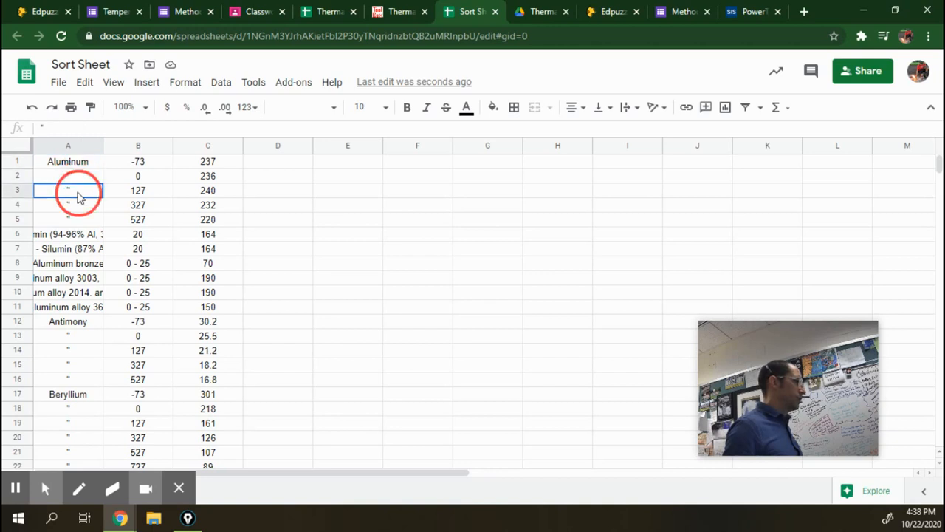
pyautogui.click(78, 208)
pyautogui.click(77, 221)
pyautogui.click(81, 180)
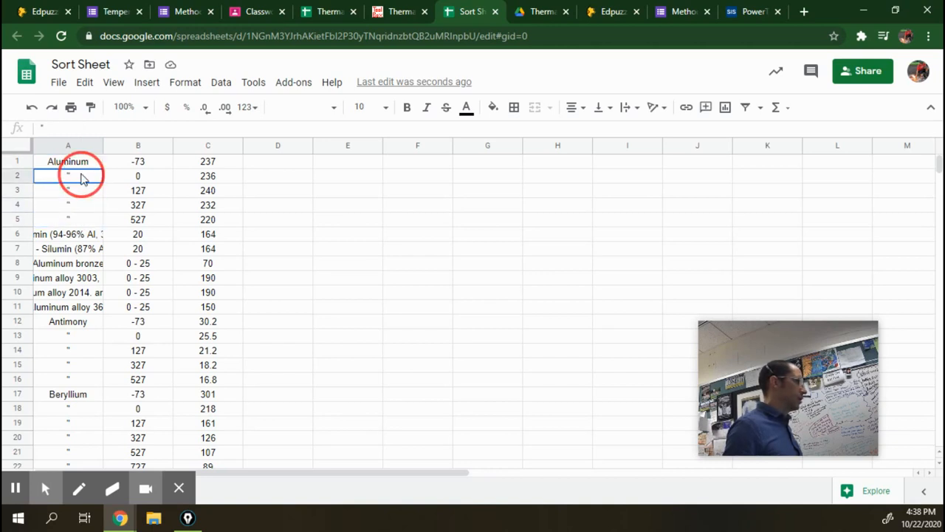
pyautogui.click(78, 164)
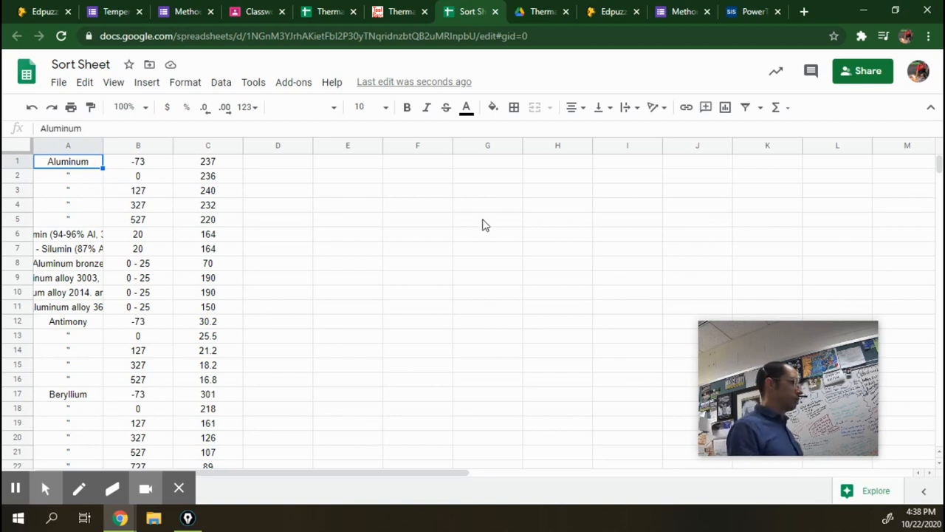
pyautogui.press('Down')
pyautogui.press('Down')
pyautogui.press('Down')
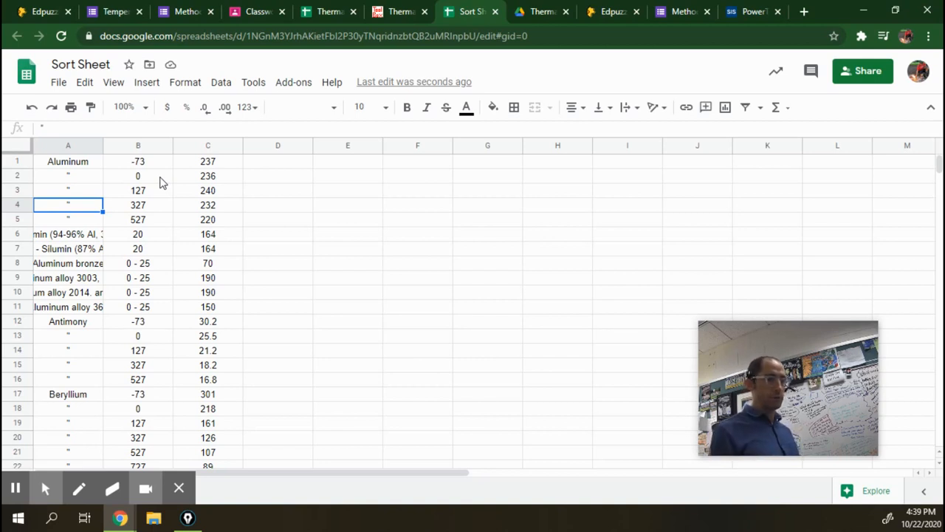
# Step: Fill the name Aluminum from A1 down through A5 to replace the ditto marks
pyautogui.click(81, 163)
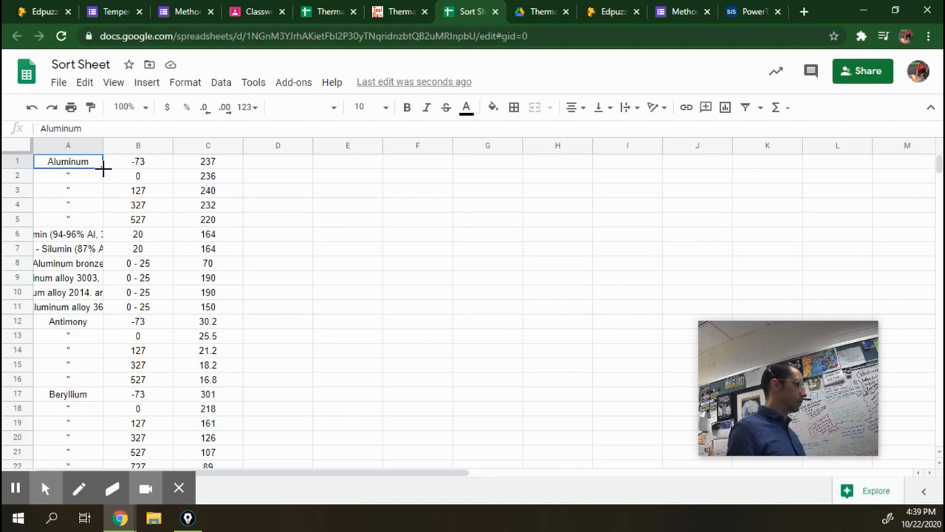
pyautogui.moveTo(104, 168); pyautogui.dragTo(100, 222)
pyautogui.click(288, 214)
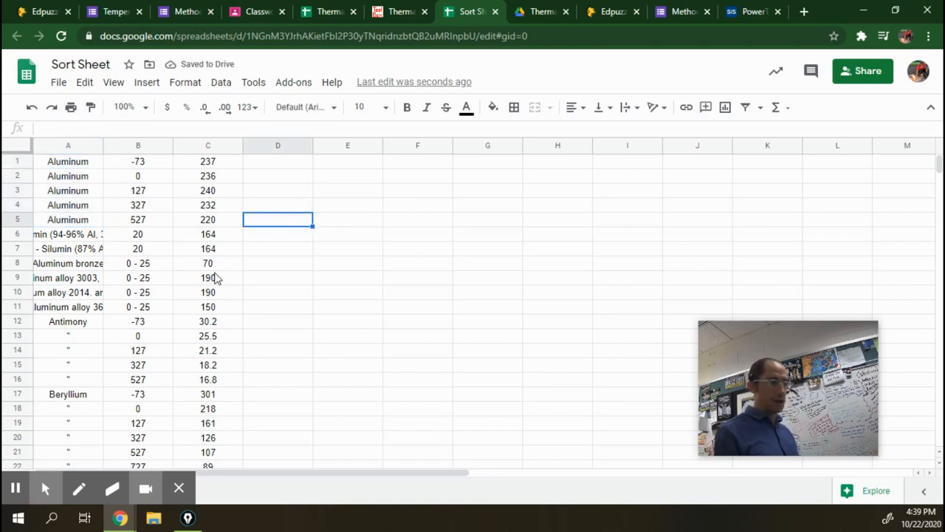
# Step: Fill the name Antimony from A12 down through A16 to replace the ditto marks
pyautogui.scroll(-1, 73, 273)
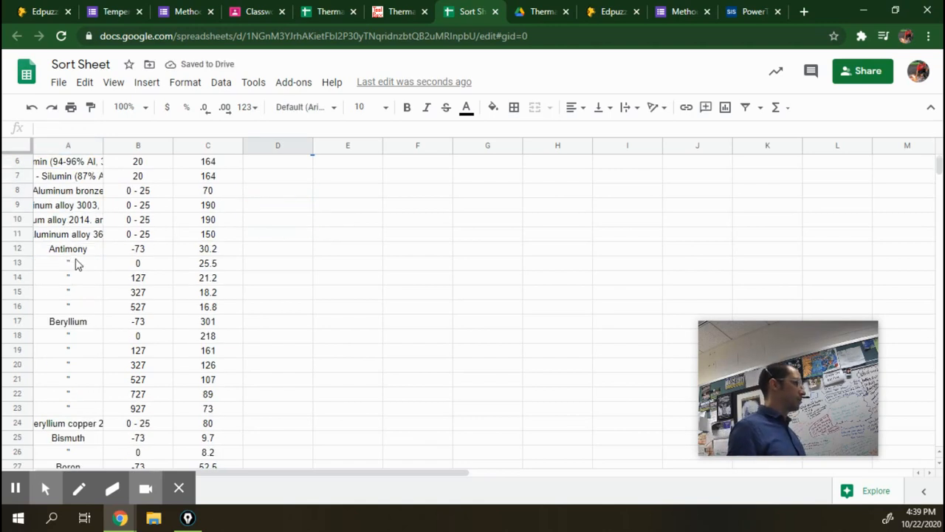
pyautogui.click(74, 251)
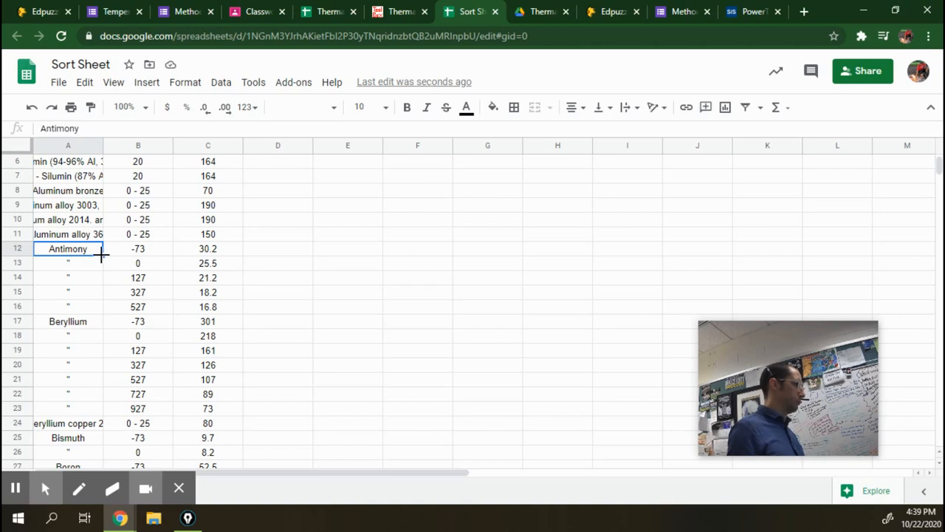
pyautogui.moveTo(101, 253); pyautogui.dragTo(102, 301)
pyautogui.moveTo(101, 313); pyautogui.dragTo(102, 314)
pyautogui.scroll(-2, 97, 309)
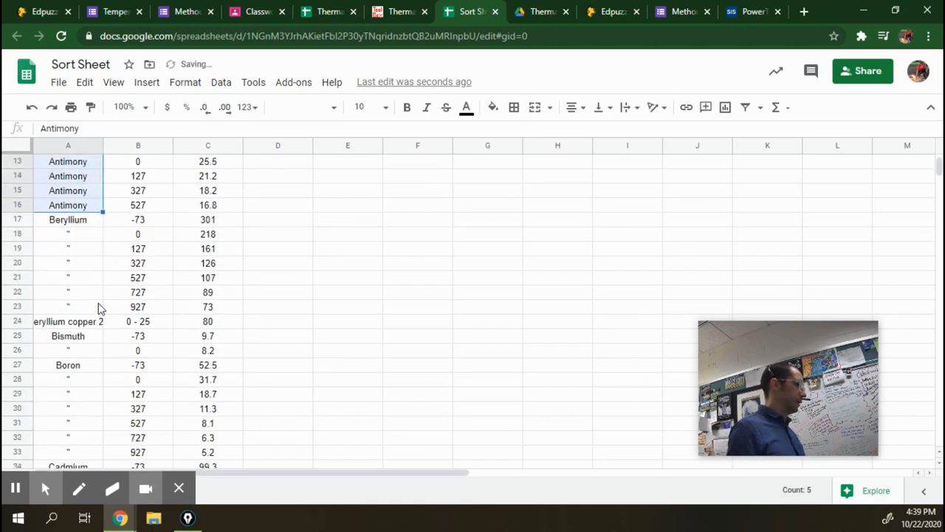
# Step: Fill the name Beryllium from A17 down through A23 over the ditto marks
pyautogui.click(100, 218)
pyautogui.moveTo(103, 226); pyautogui.dragTo(99, 309)
pyautogui.scroll(-3, 97, 309)
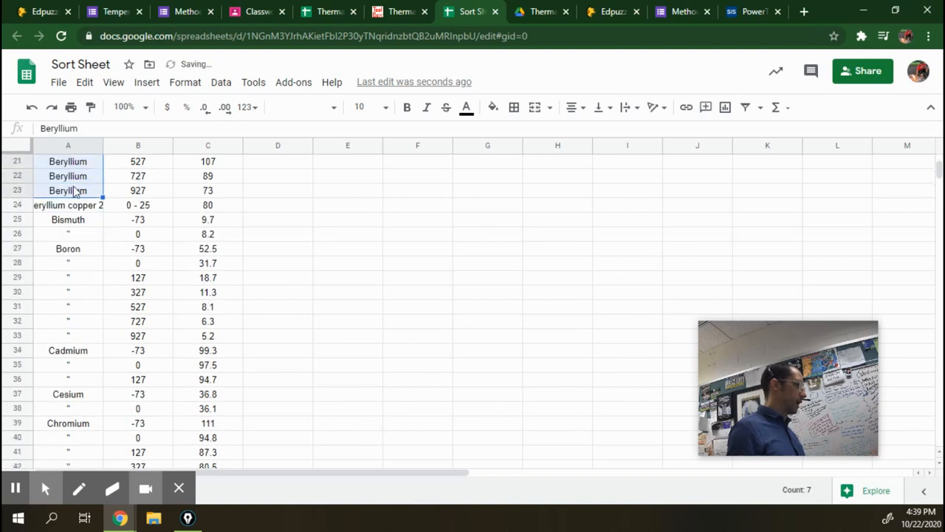
# Step: Fill Bismuth, Boron, Cadmium and Cesium down column A over the ditto marks beneath each name, ending at A38
pyautogui.click(78, 219)
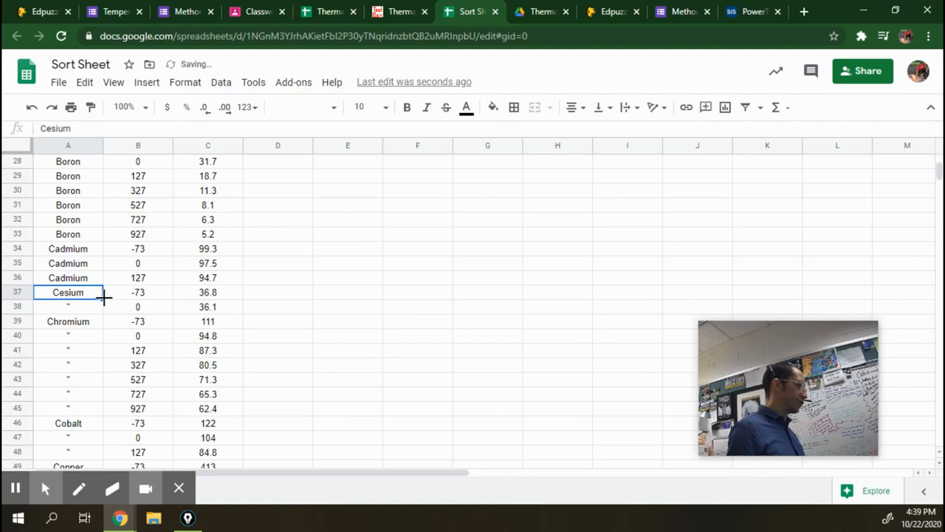
pyautogui.moveTo(103, 296); pyautogui.dragTo(99, 306)
pyautogui.scroll(-3, 78, 195)
pyautogui.click(78, 179)
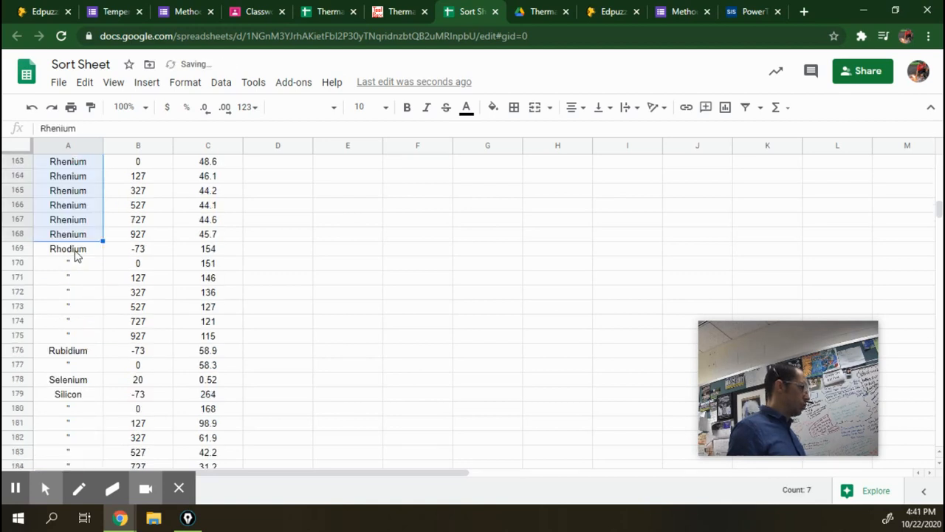
# Step: Fill the name Rhodium from A169 down through A175 to replace the ditto marks
pyautogui.click(81, 249)
pyautogui.moveTo(103, 255); pyautogui.dragTo(107, 344)
pyautogui.scroll(-2, 107, 343)
# Step: Fill Rubidium from A176 into A177 and Silicon from A179 down through A185
pyautogui.click(78, 282)
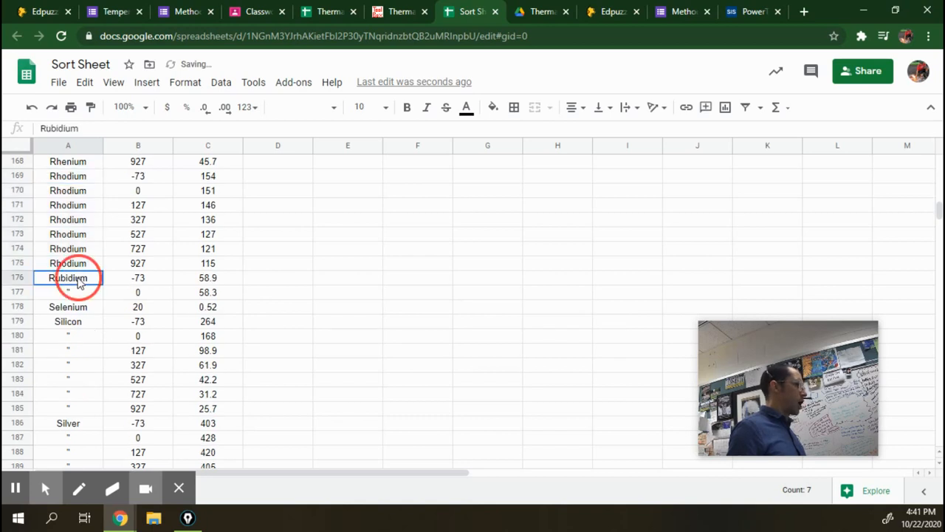
pyautogui.moveTo(102, 285); pyautogui.dragTo(96, 375)
pyautogui.click(88, 325)
pyautogui.scroll(-1, 84, 323)
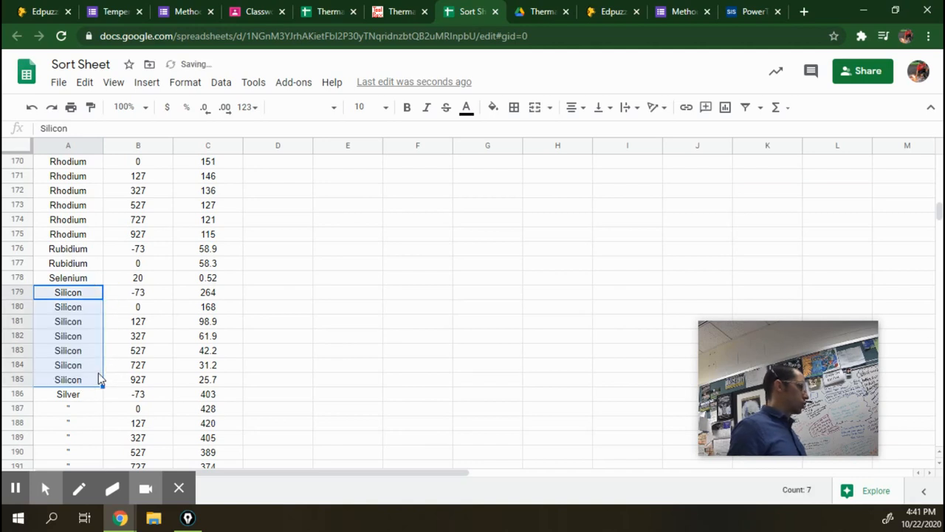
# Step: Fill the name Silver from A186 down through A192 over the ditto marks
pyautogui.scroll(-2, 96, 369)
pyautogui.click(80, 324)
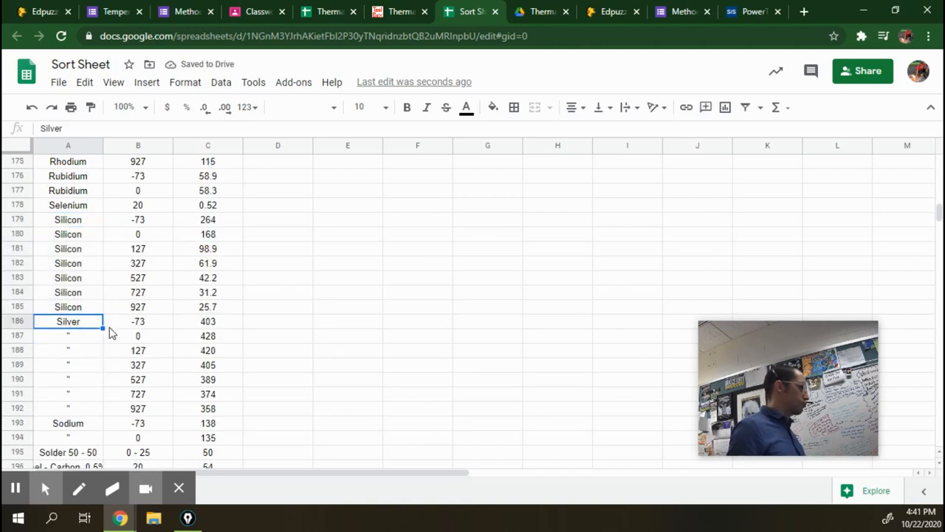
pyautogui.moveTo(102, 325); pyautogui.dragTo(98, 410)
pyautogui.scroll(-4, 99, 406)
# Step: Fill the name Sodium from A193 into A194, then return to the start of the sheet
pyautogui.click(86, 285)
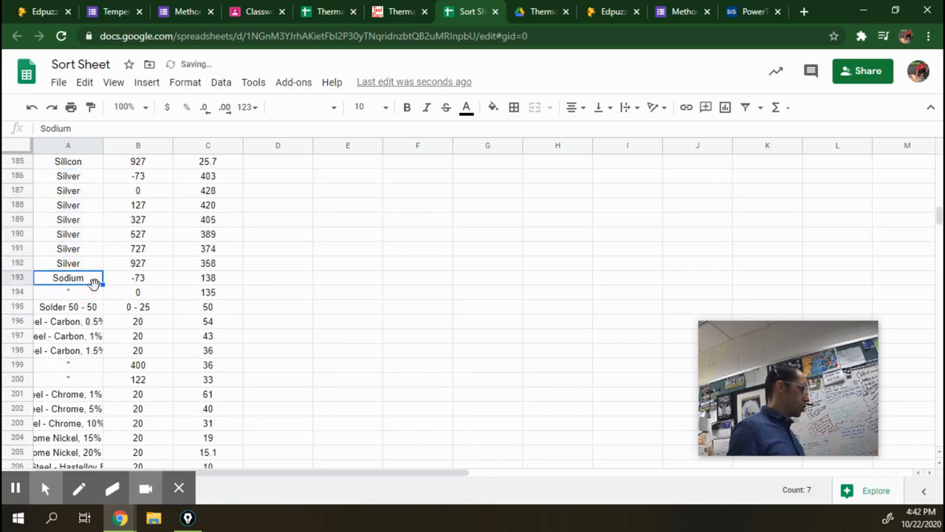
pyautogui.moveTo(104, 285); pyautogui.dragTo(100, 299)
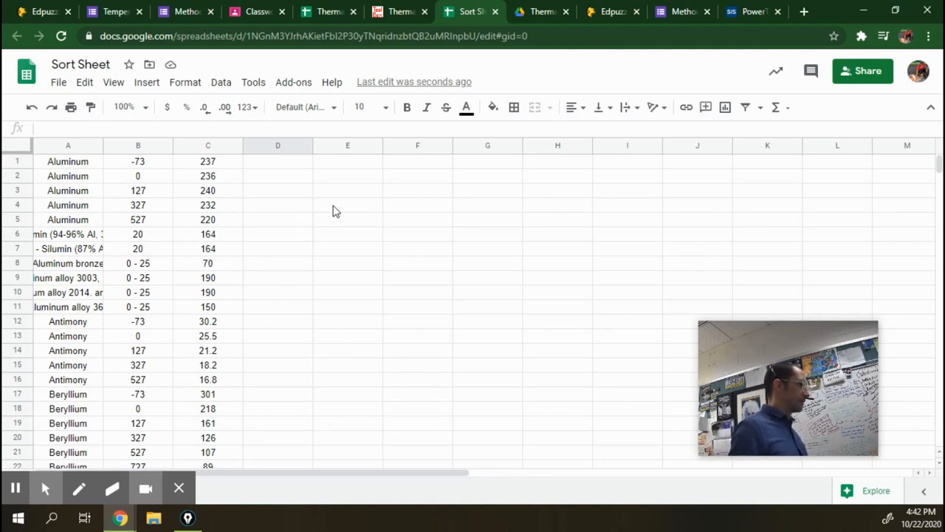
pyautogui.click(296, 196)
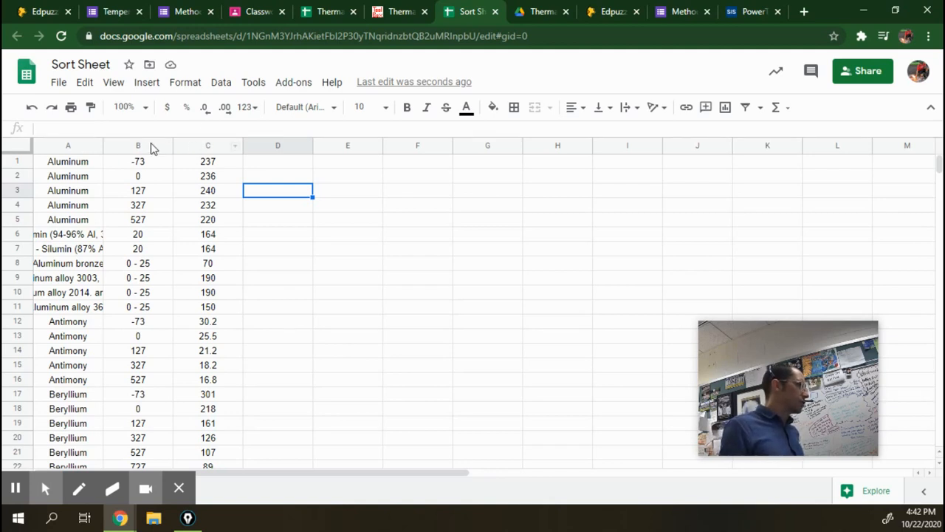
# Step: Sort the whole sheet by the k-values in column C in ascending order (A → Z)
pyautogui.click(235, 148)
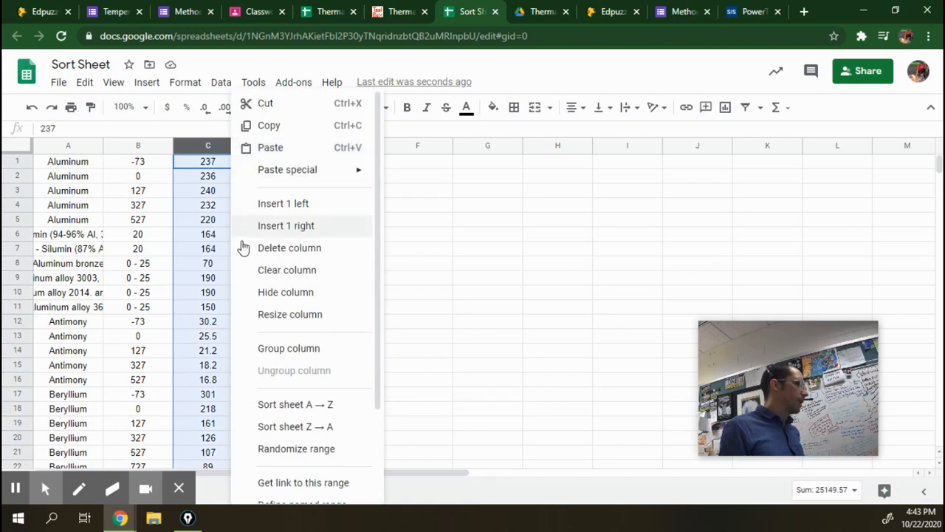
pyautogui.scroll(-2, 311, 332)
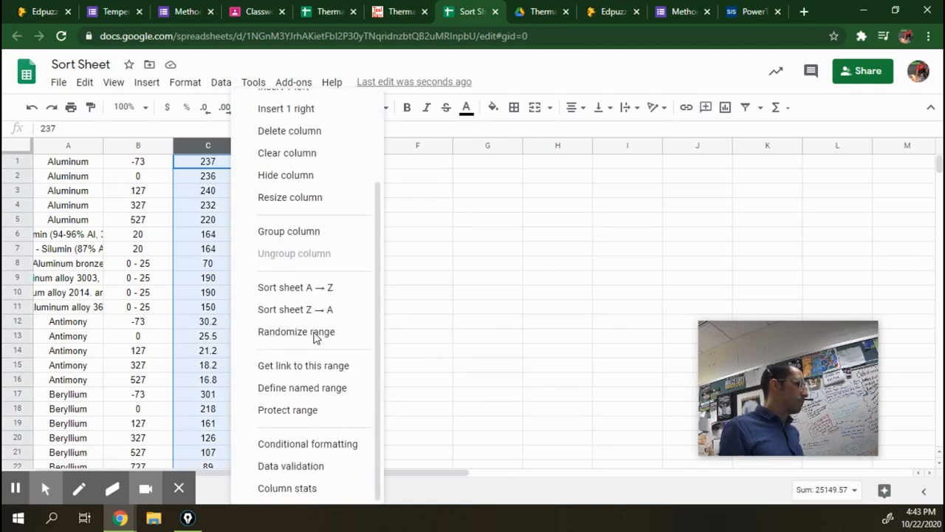
pyautogui.click(325, 289)
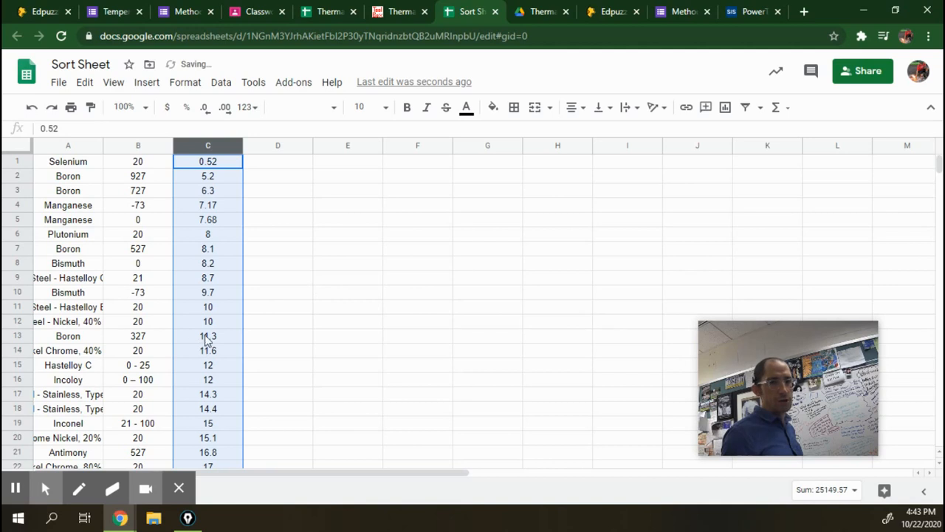
# Step: Sort the whole sheet by column C in descending order (Z → A)
pyautogui.click(235, 149)
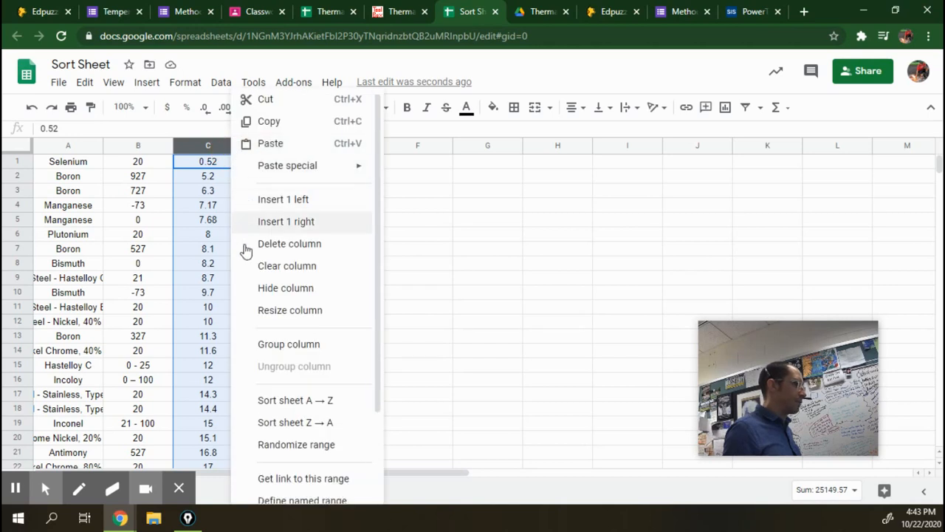
pyautogui.click(283, 423)
pyautogui.click(285, 226)
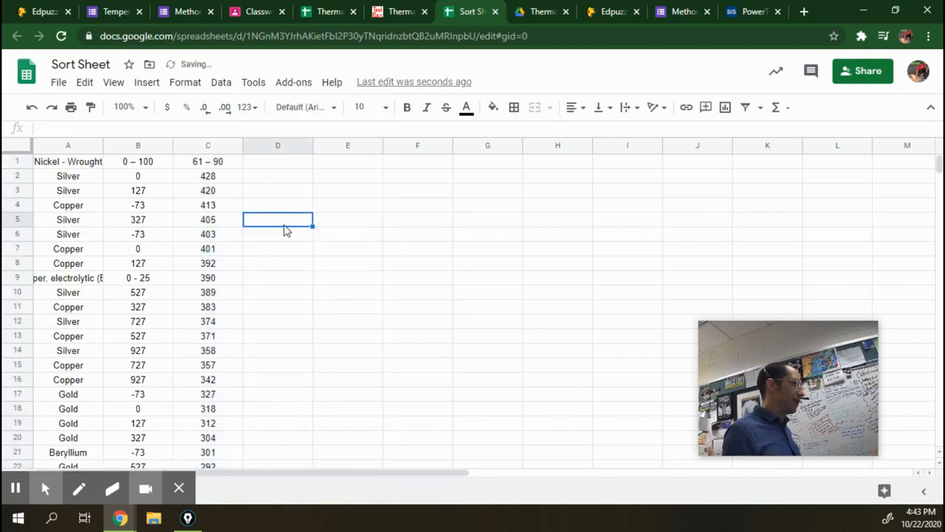
# Step: Delete row 1, the Nickel - Wrought entry whose k-value is a range
pyautogui.click(62, 165)
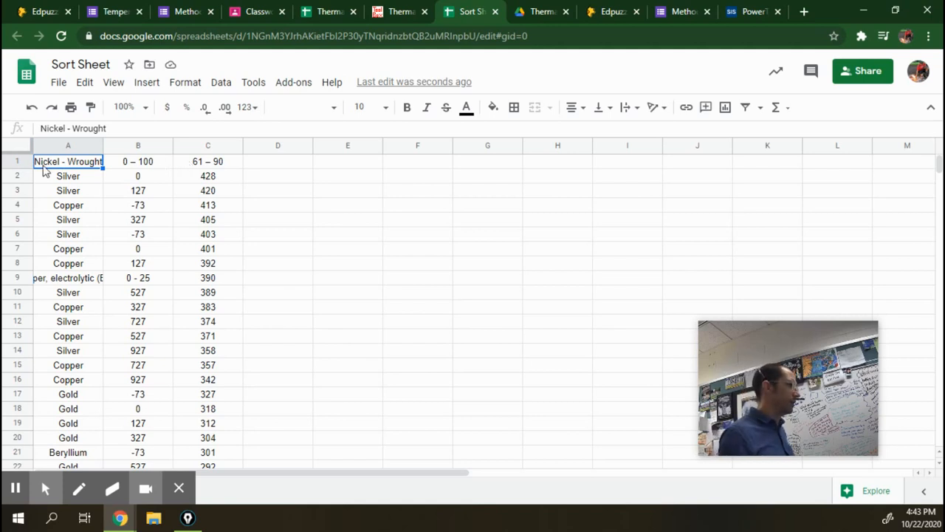
pyautogui.rightClick(16, 161)
pyautogui.click(66, 247)
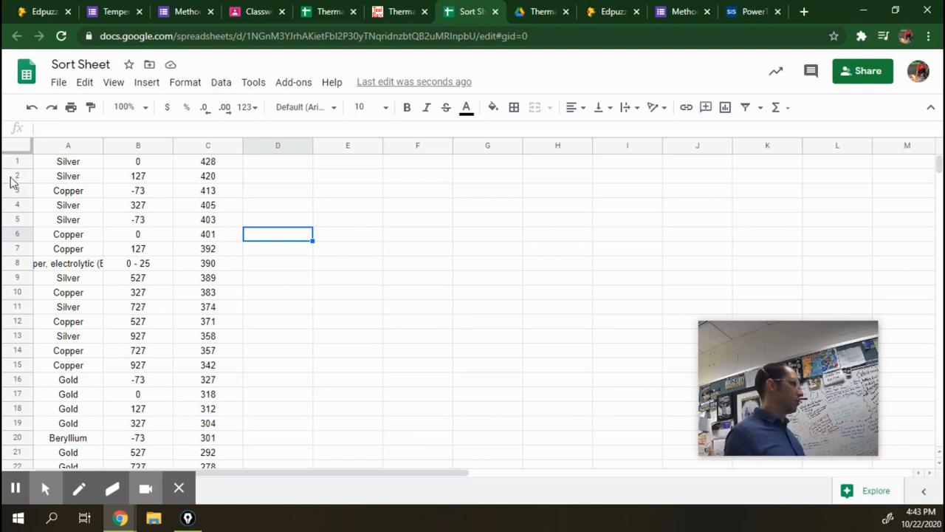
# Step: Delete row 2, the duplicate Silver entry for the temperature 127
pyautogui.click(81, 177)
pyautogui.click(12, 178)
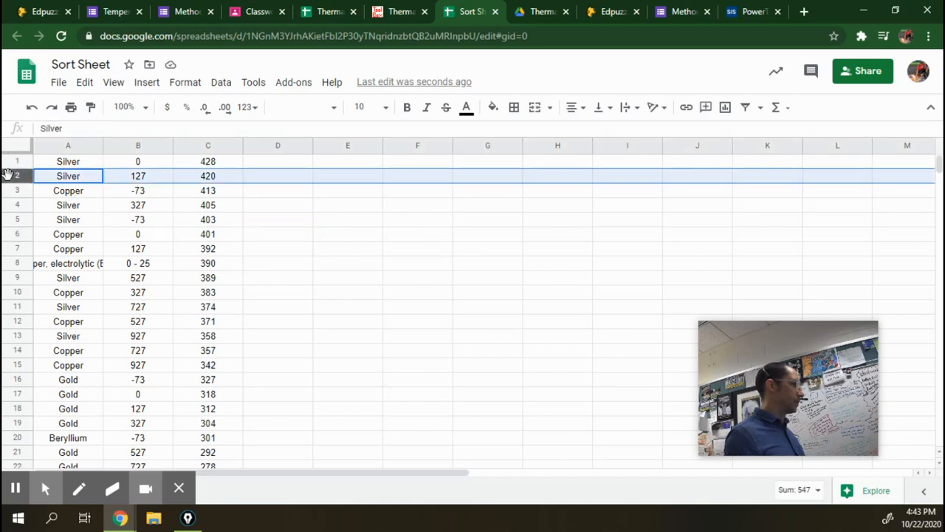
pyautogui.rightClick(12, 179)
pyautogui.click(57, 251)
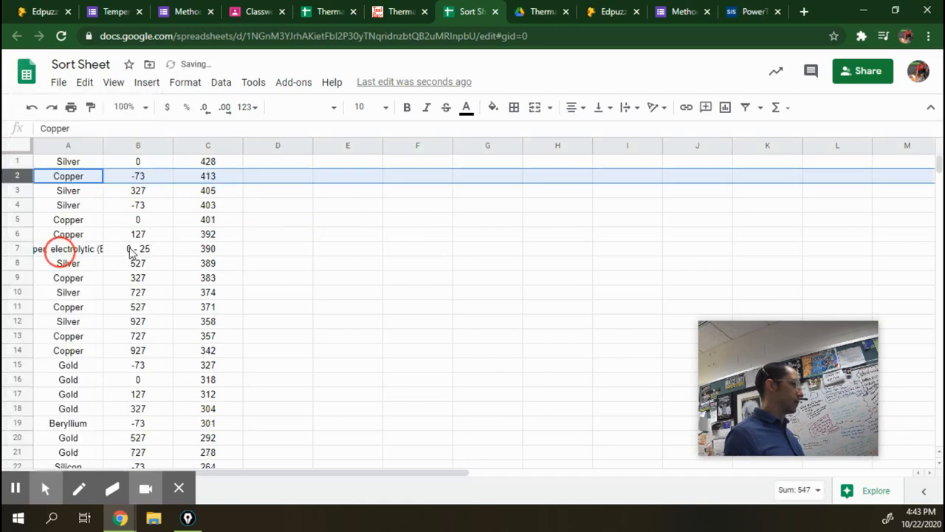
pyautogui.click(289, 245)
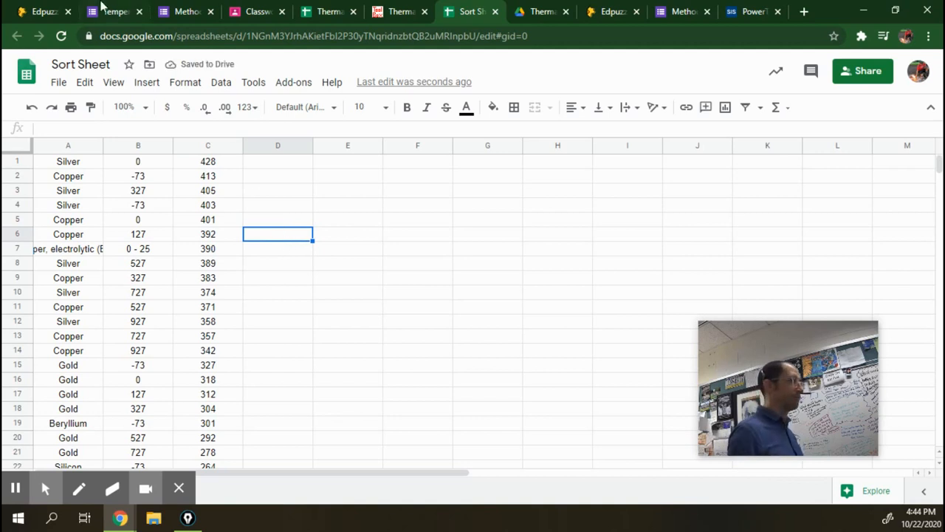
pyautogui.click(22, 161)
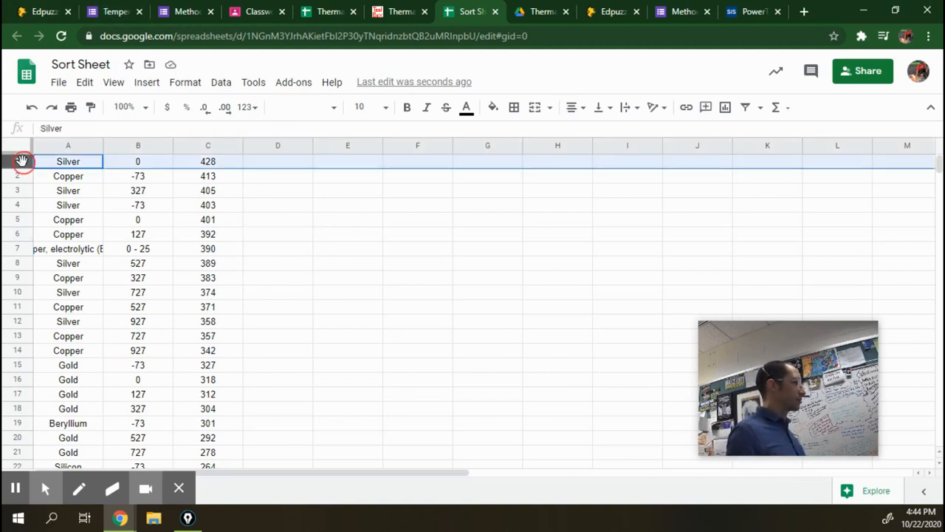
pyautogui.click(356, 208)
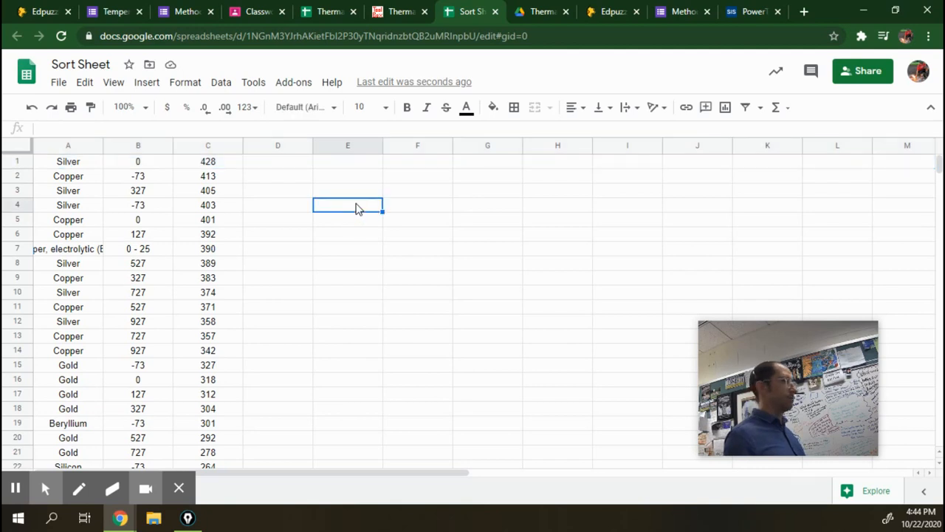
pyautogui.click(255, 189)
pyautogui.click(274, 167)
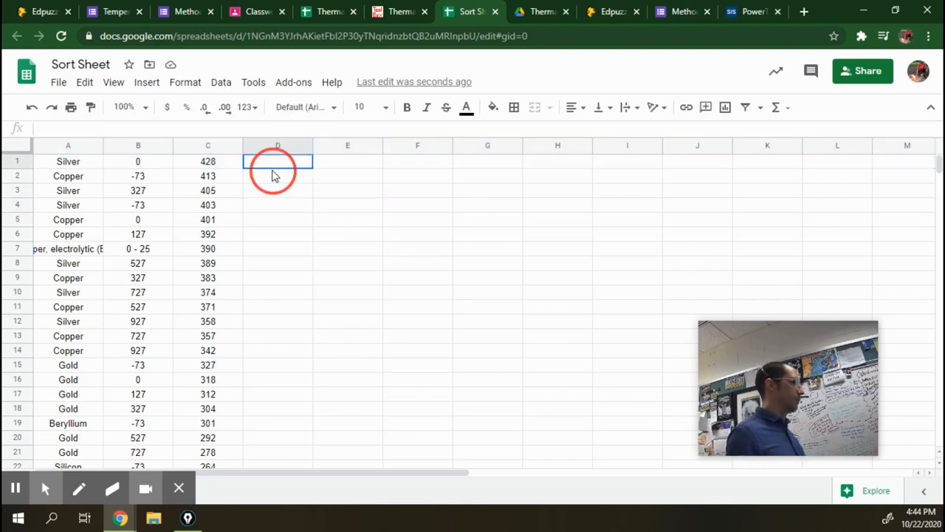
pyautogui.click(272, 178)
pyautogui.moveTo(805, 398)
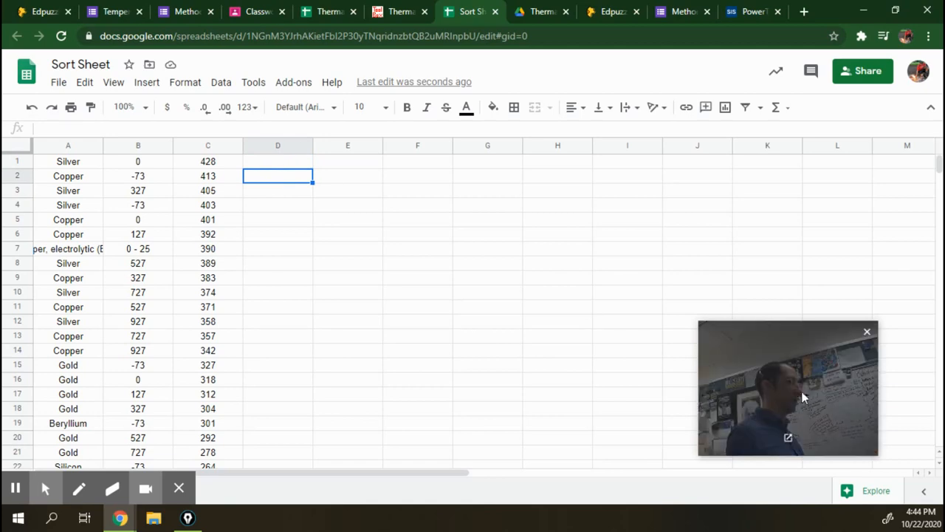